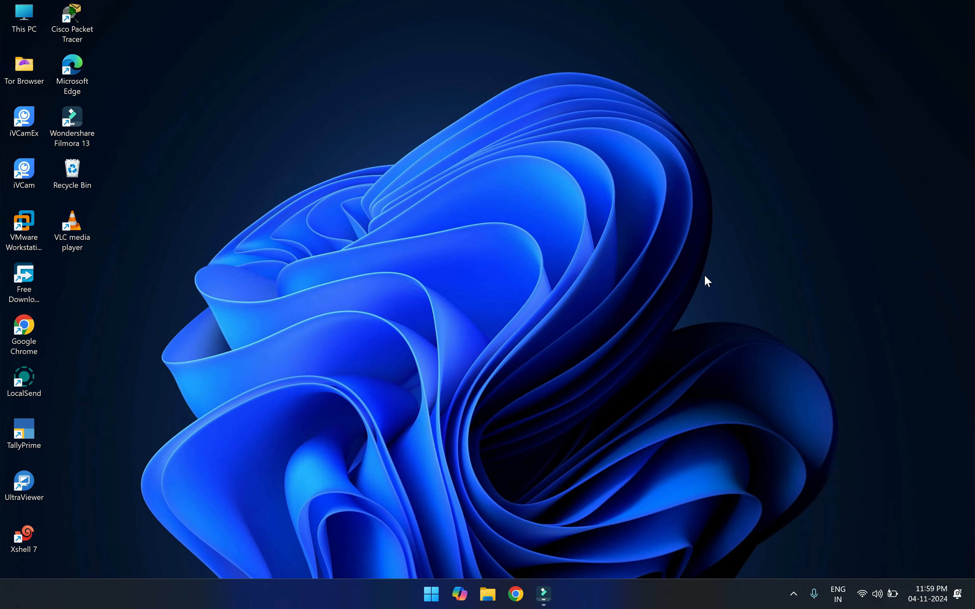
# Search Google for 'ubuntu' in Chrome
pyautogui.click(515, 594)
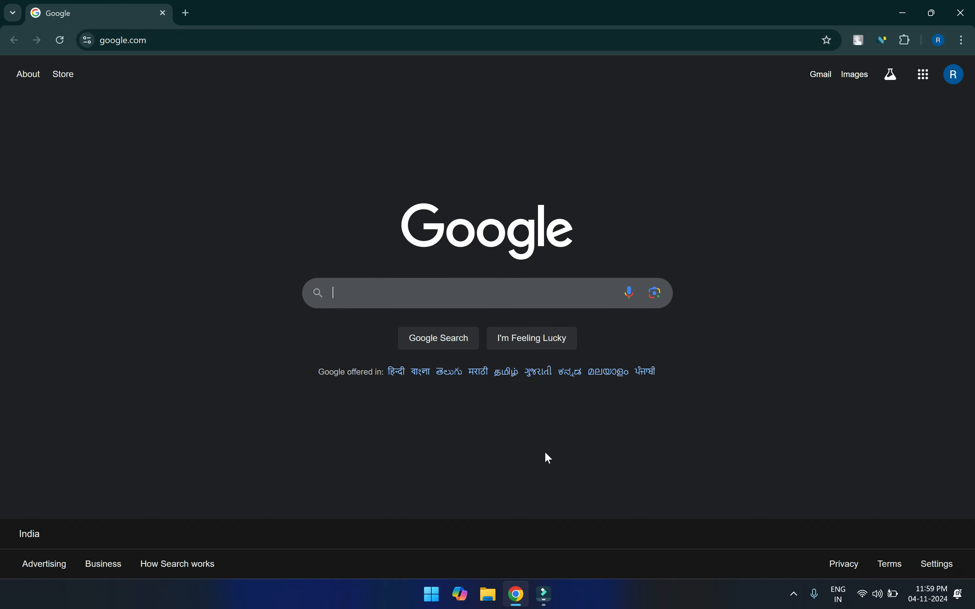
pyautogui.write('ubu')
pyautogui.press('Down')
pyautogui.press('Return')
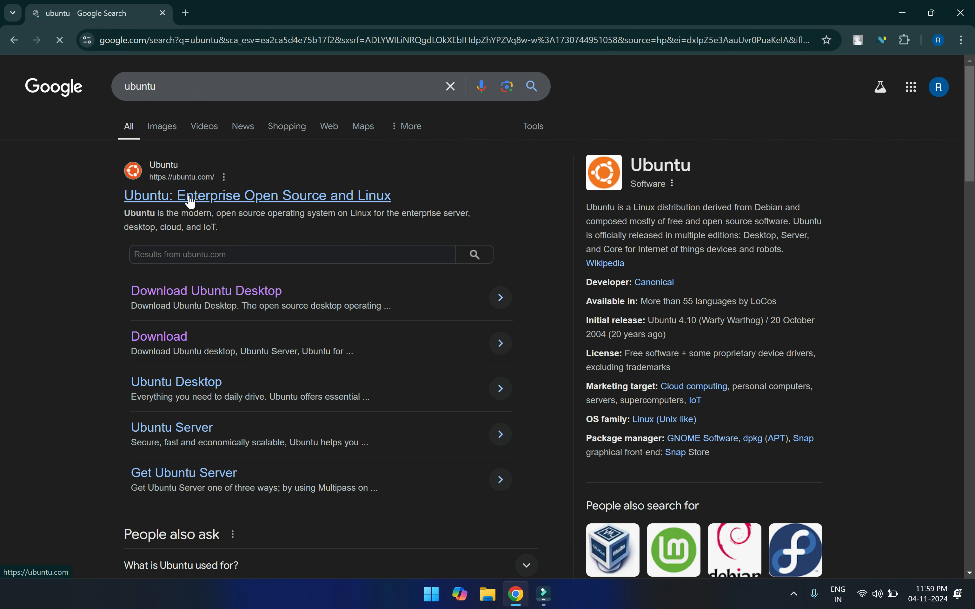
# Go from the Ubuntu download page to the Ubuntu Desktop download page
pyautogui.click(172, 339)
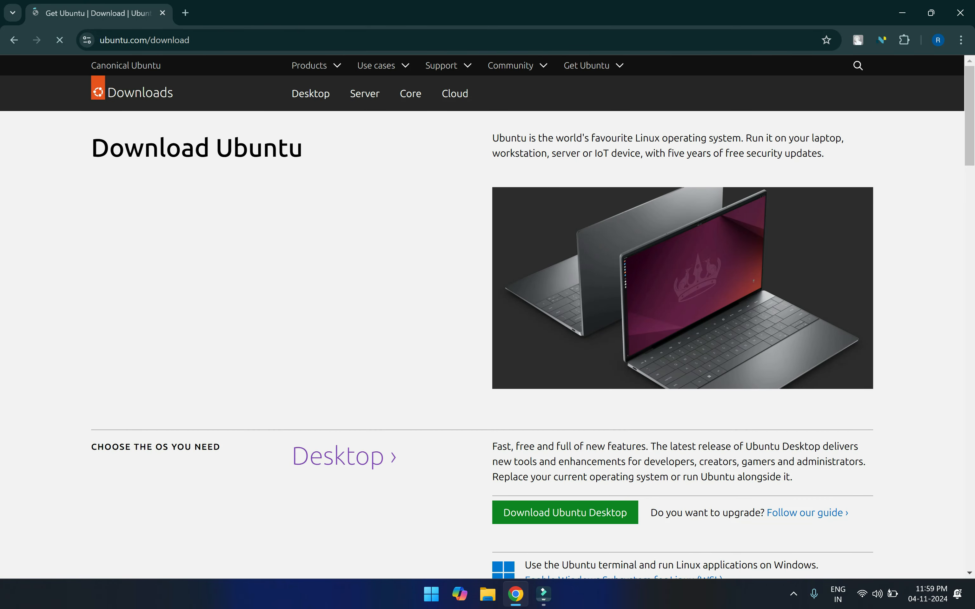
pyautogui.moveTo(91, 149); pyautogui.dragTo(288, 149)
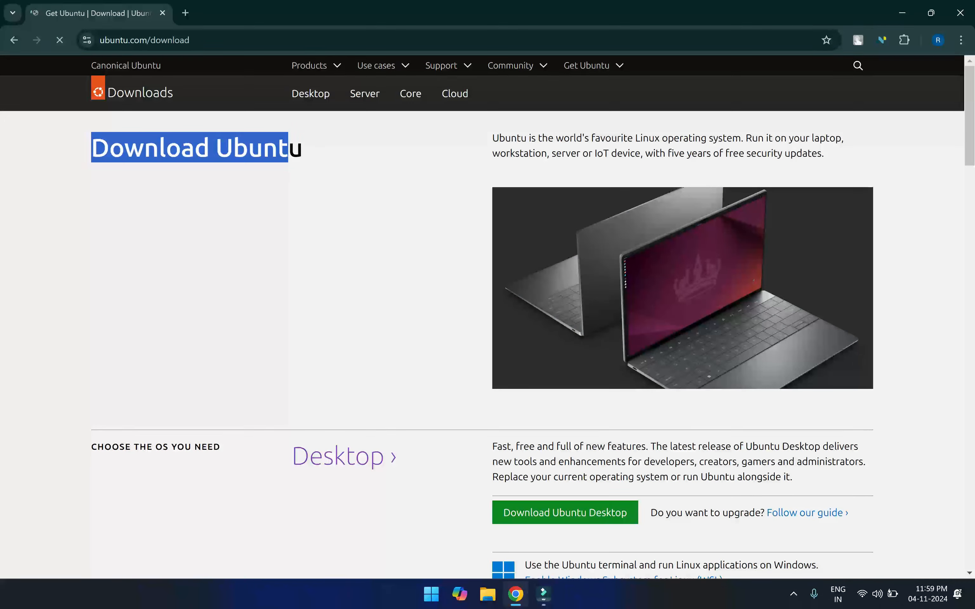
pyautogui.click(553, 520)
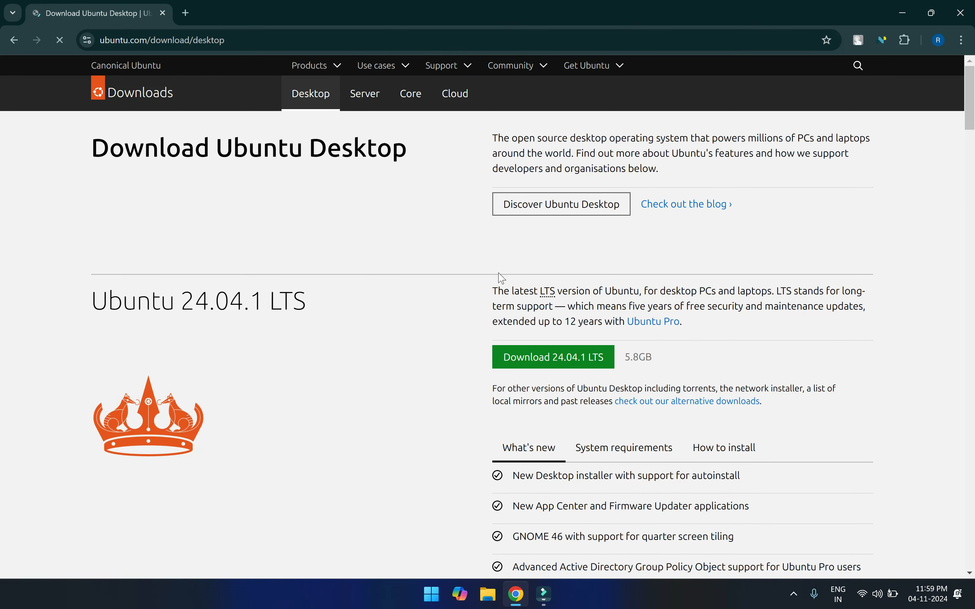
# Start the Ubuntu 24.04.1 LTS download, cancel the duplicate in Chrome's download history, then open File Explorer
pyautogui.click(525, 360)
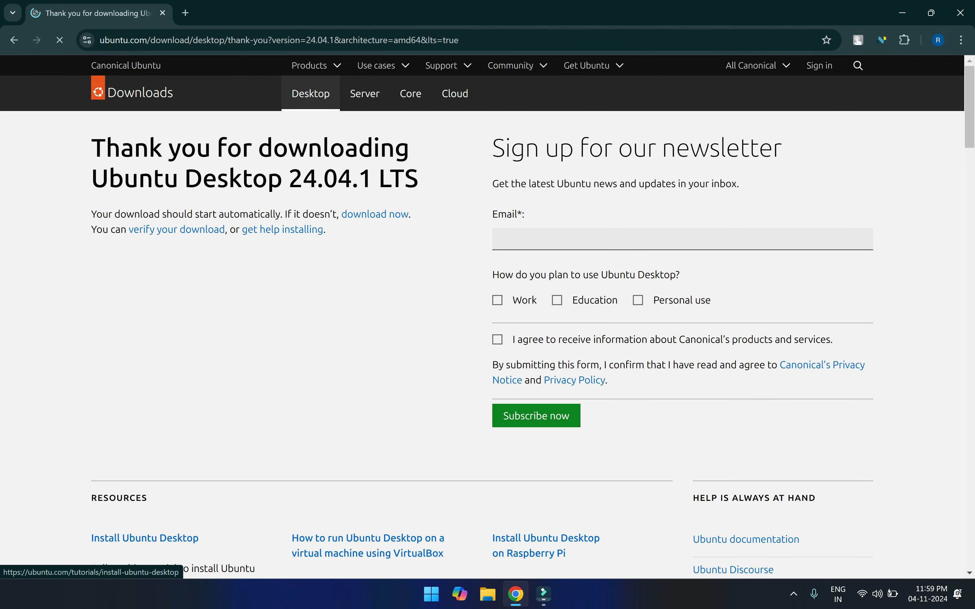
pyautogui.moveTo(91, 148); pyautogui.dragTo(427, 190)
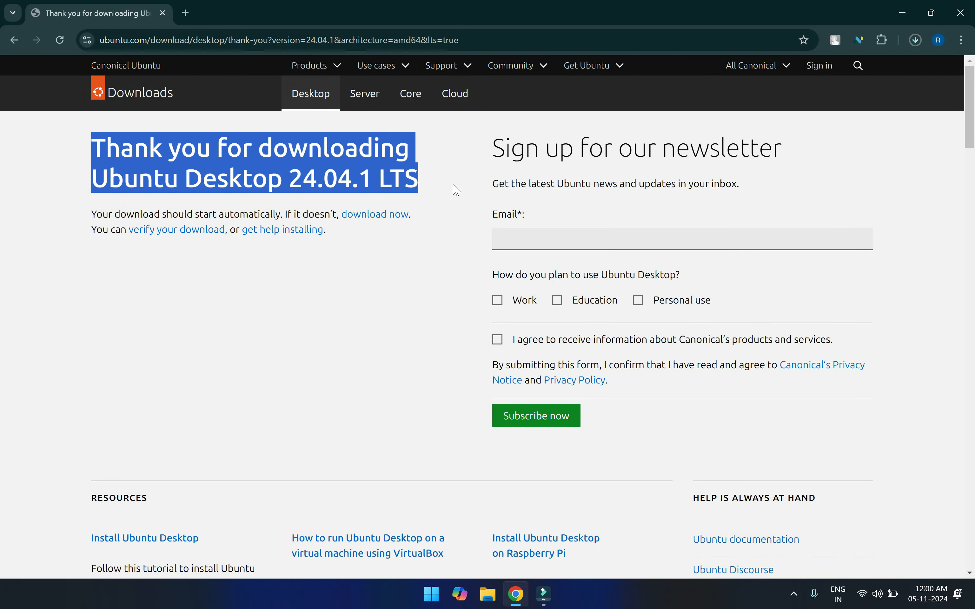
pyautogui.hotkey('ctrl', 'j')
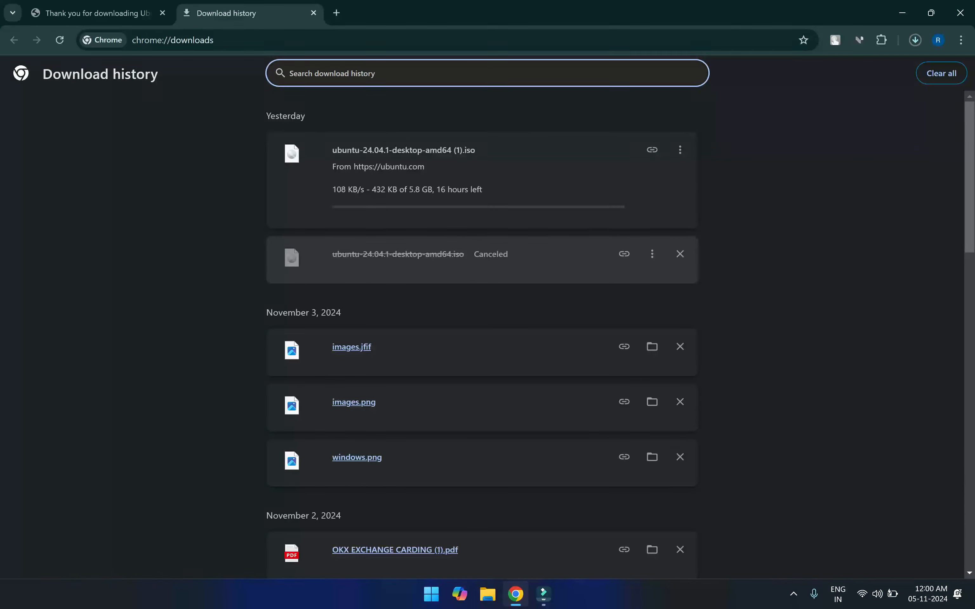
pyautogui.click(681, 150)
pyautogui.click(679, 176)
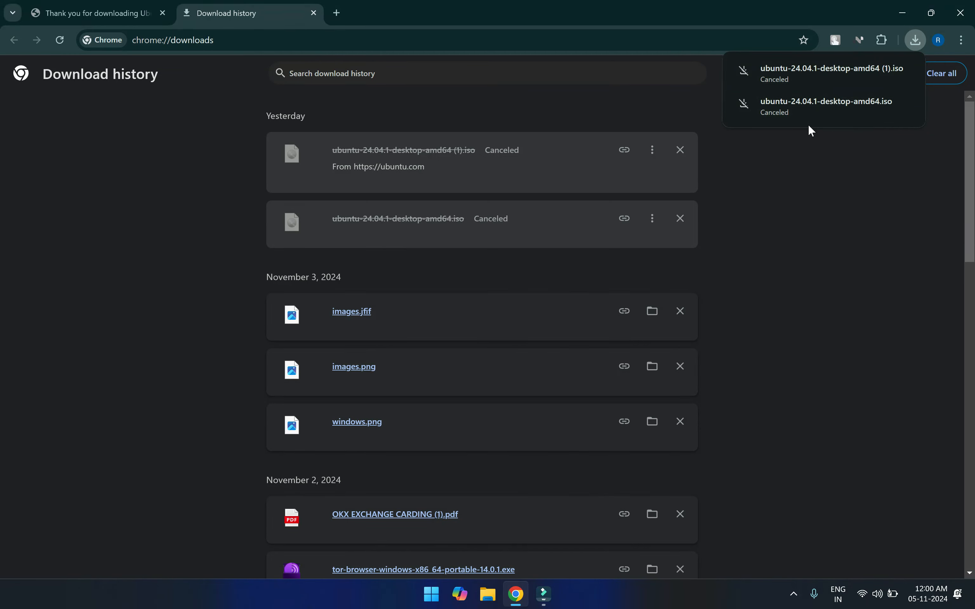
pyautogui.press('super+e')
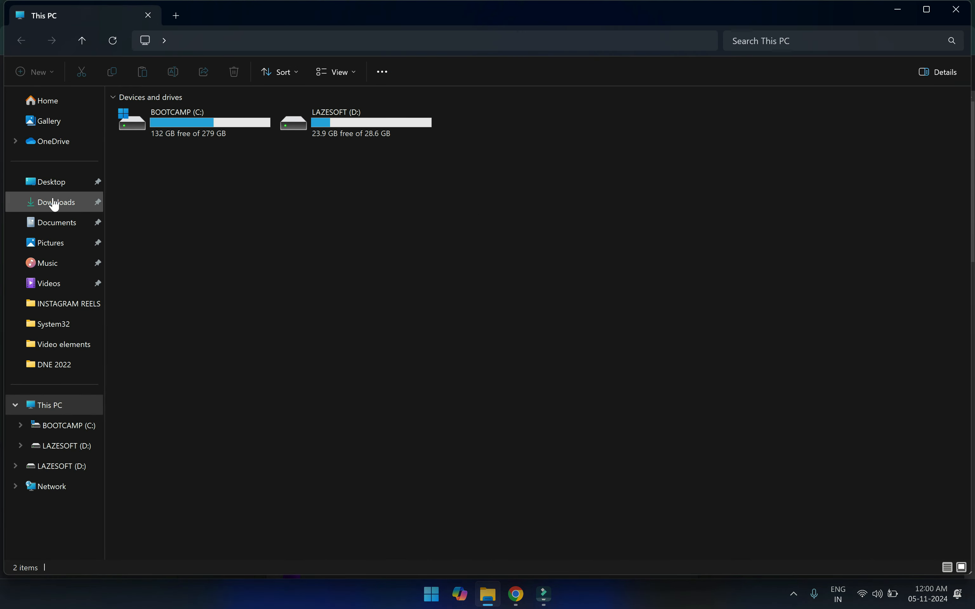
# Confirm the 5.77 GB ubuntu-24.04.1-desktop-amd64 ISO in Downloads, then minimize Explorer and Chrome
pyautogui.click(54, 202)
pyautogui.click(190, 135)
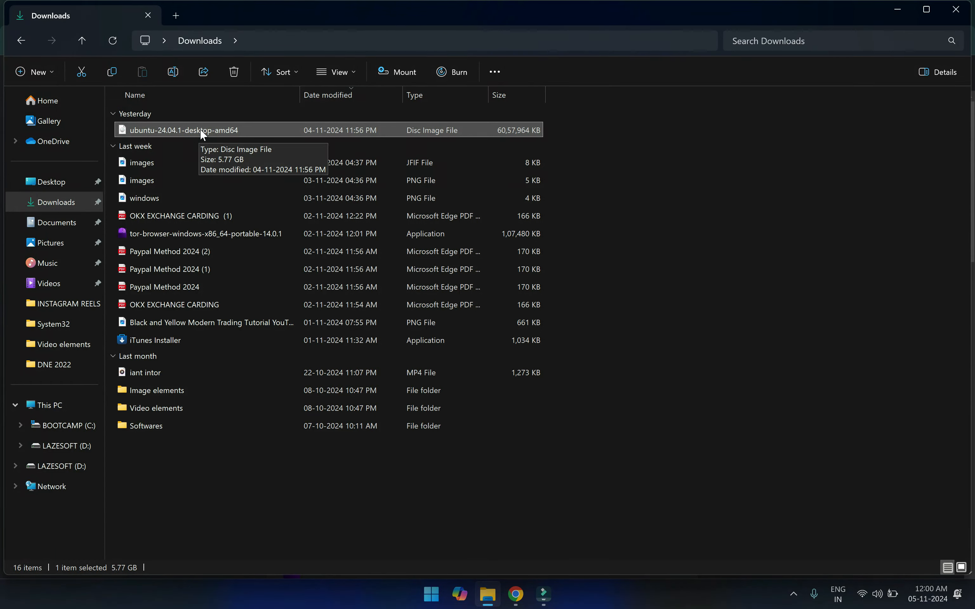
pyautogui.click(899, 9)
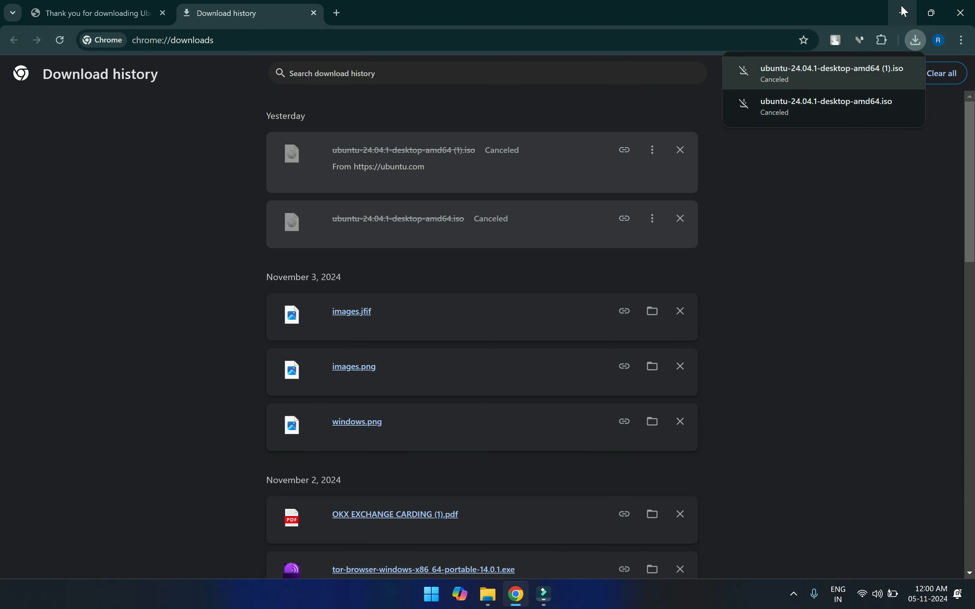
pyautogui.click(903, 12)
# Launch VMware Workstation maximized and start a new virtual machine with Typical configuration
pyautogui.doubleClick(45, 225)
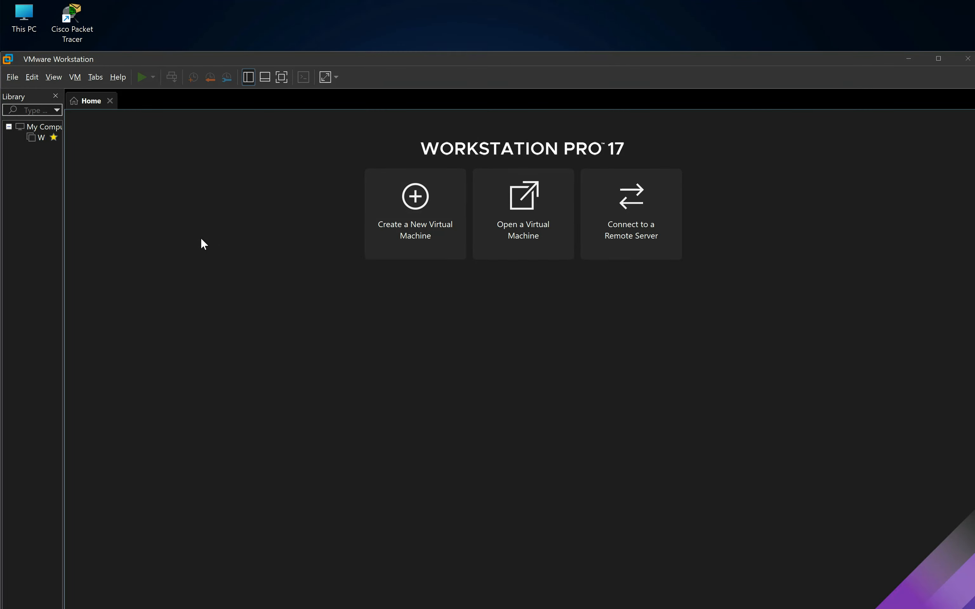
pyautogui.click(940, 59)
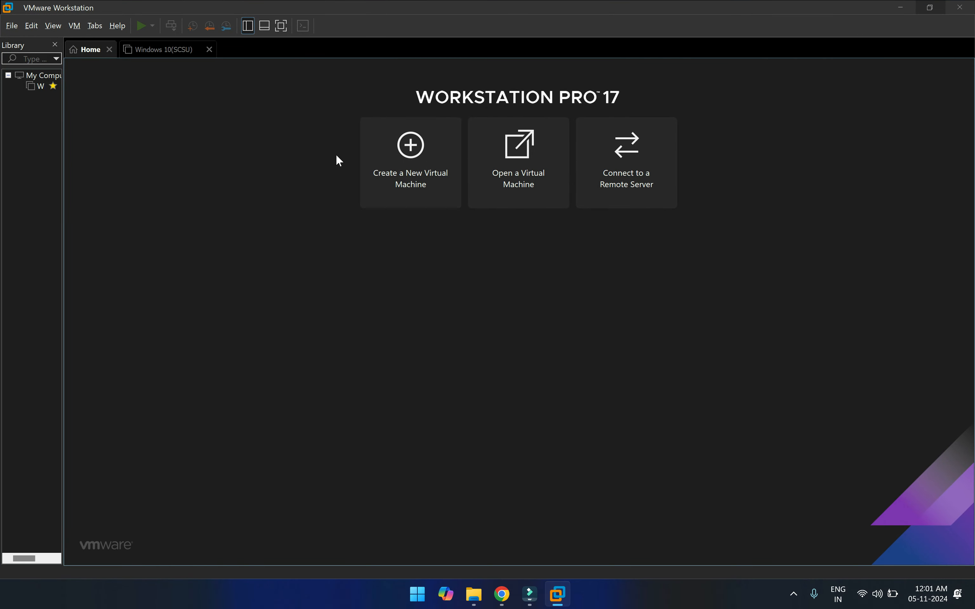
pyautogui.click(402, 180)
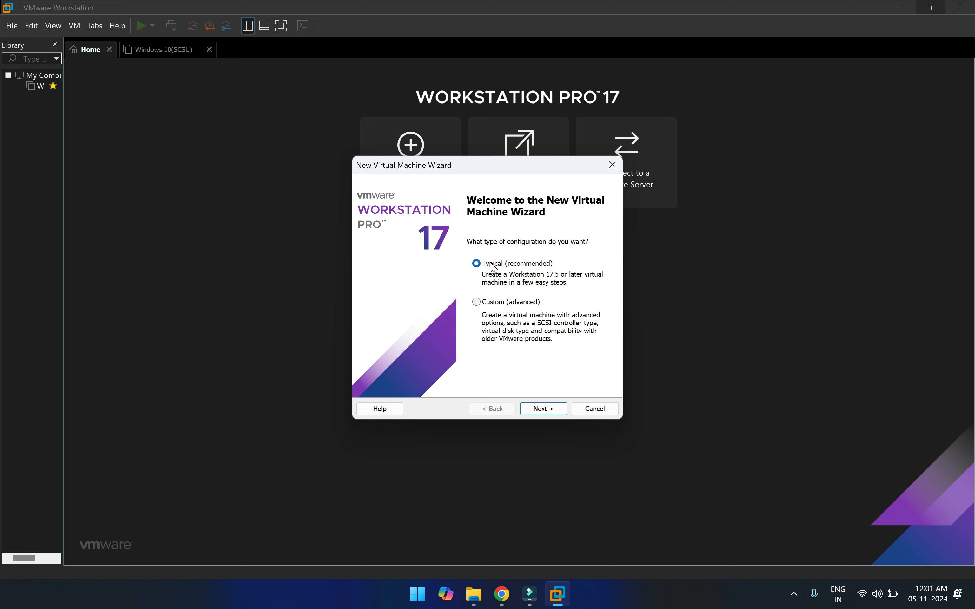
# Use the ubuntu-24.04.1-desktop-amd64 ISO from Downloads as the installer disc image
pyautogui.click(544, 408)
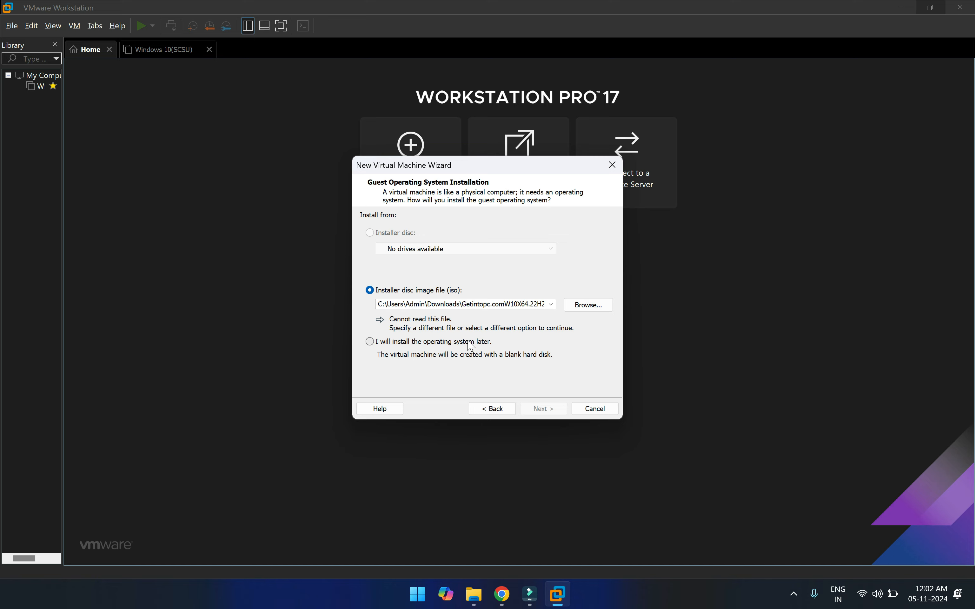
pyautogui.click(579, 307)
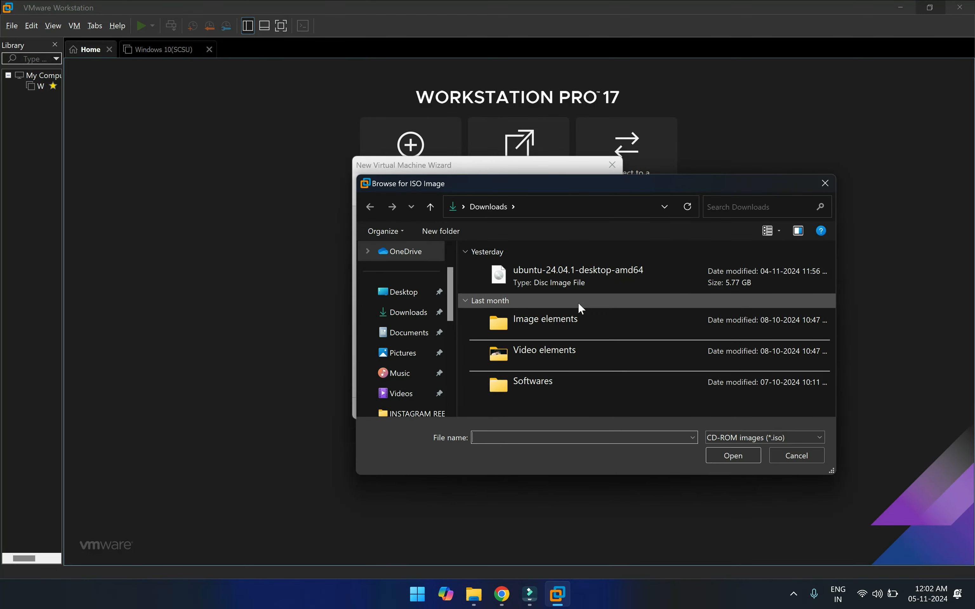
pyautogui.click(549, 275)
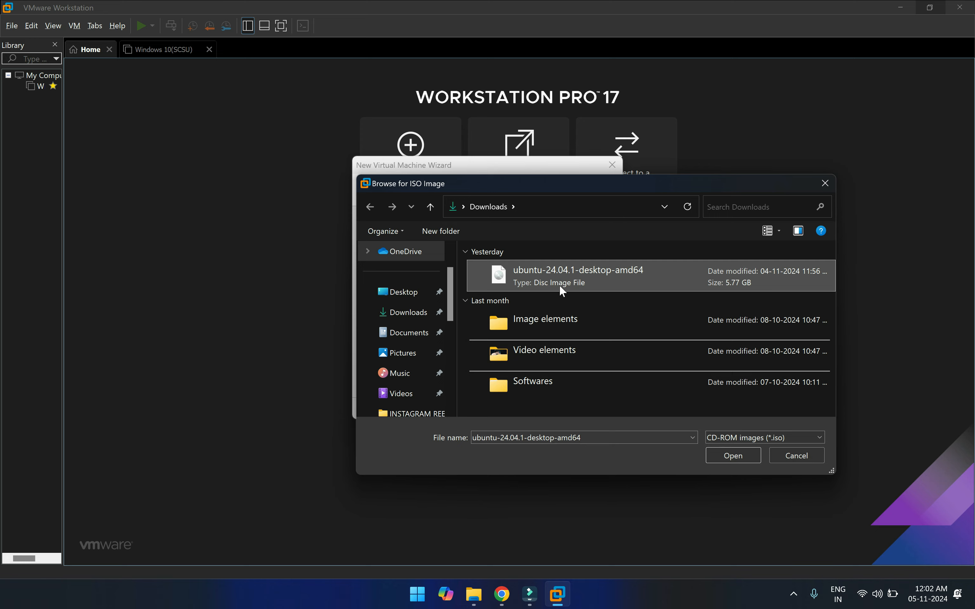
pyautogui.click(730, 453)
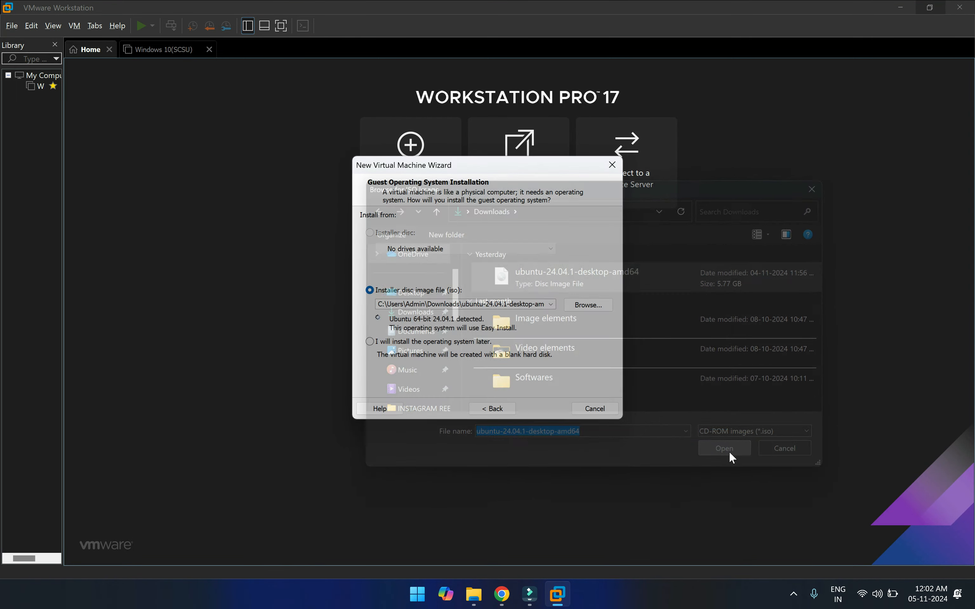
pyautogui.click(542, 413)
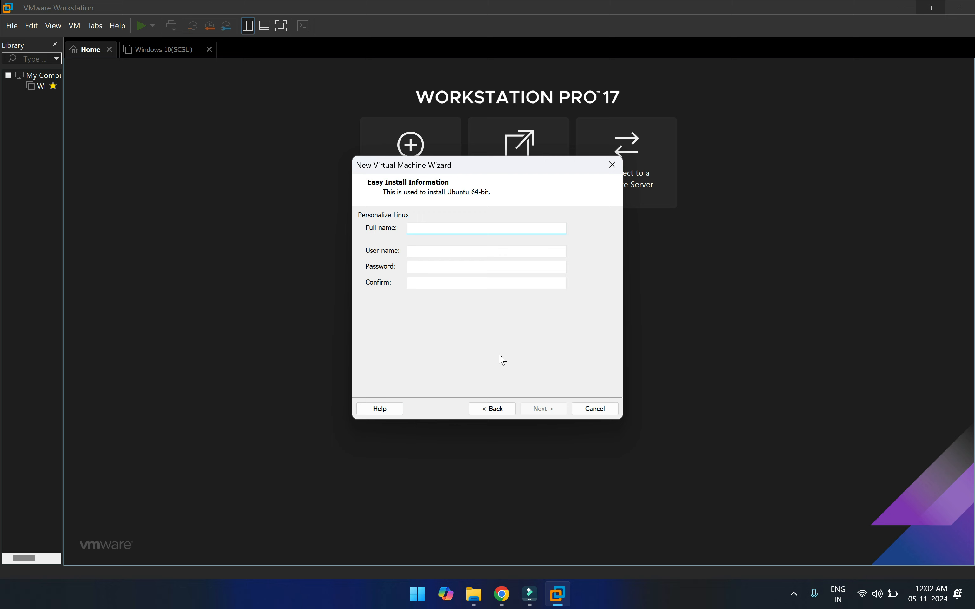
# Enter the Linux account's full name, user name, and password with confirmation
pyautogui.click(453, 229)
pyautogui.write('iant palanpur')
pyautogui.press('Tab')
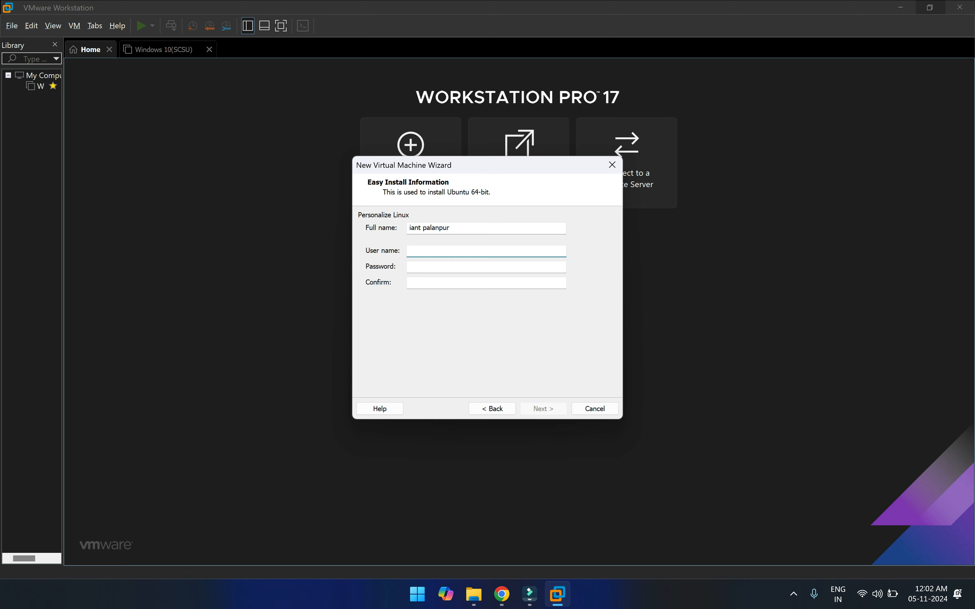
pyautogui.write('rex')
pyautogui.press('Tab')
pyautogui.write('****')
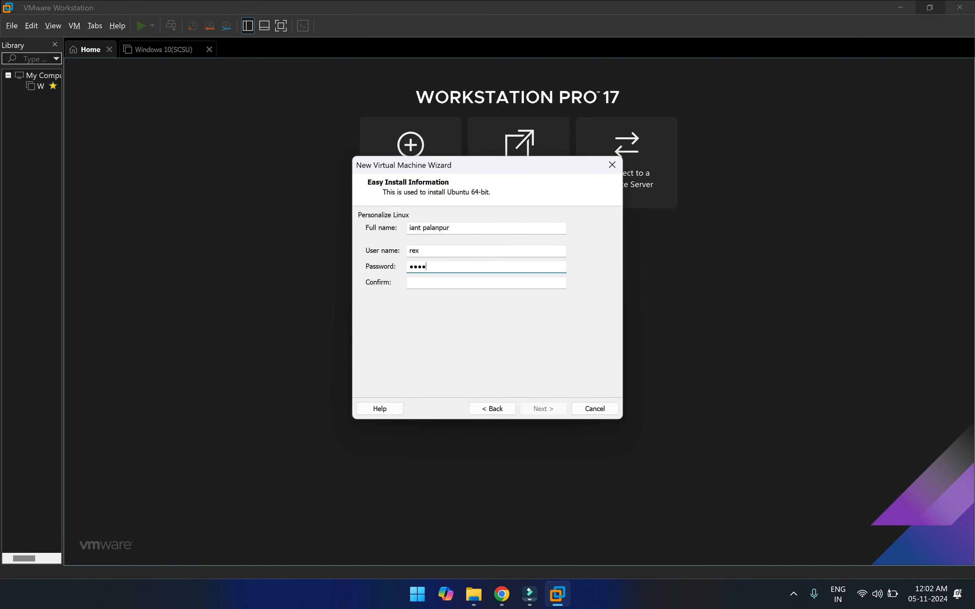
pyautogui.press('Tab')
pyautogui.write('****')
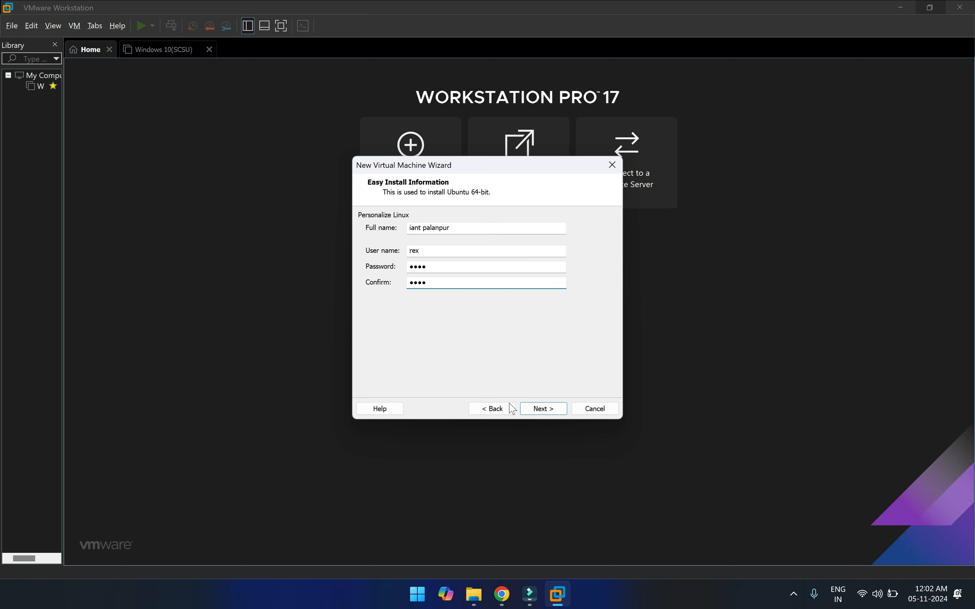
pyautogui.click(540, 409)
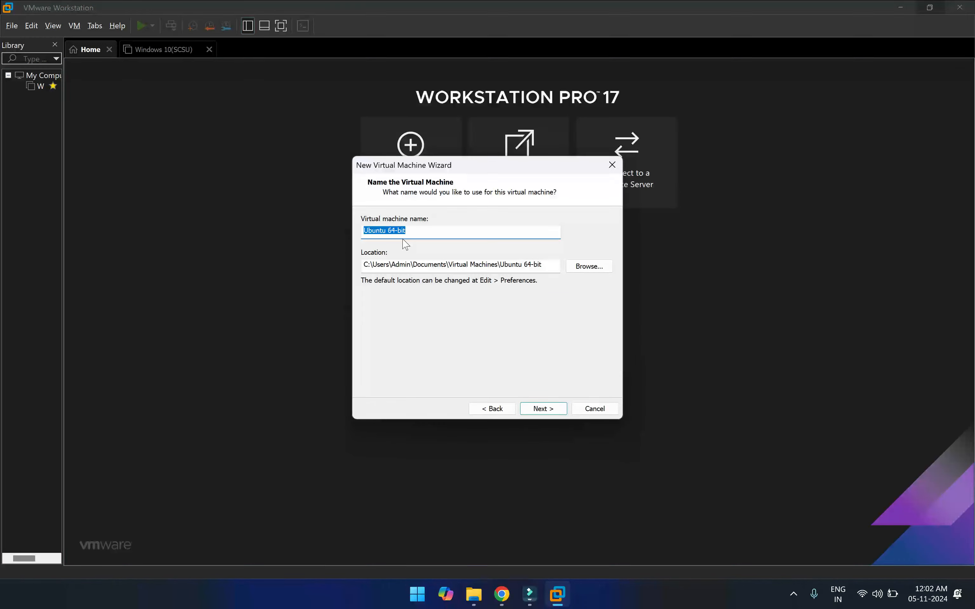
# Name the virtual machine 'Ubuntu_Lab'
pyautogui.click(412, 233)
pyautogui.press('BackSpace')
pyautogui.press('BackSpace')
pyautogui.press('BackSpace')
pyautogui.press('BackSpace')
pyautogui.press('BackSpace')
pyautogui.press('BackSpace')
pyautogui.press('BackSpace')
pyautogui.write('_Lab')
# Give it a 40 GB virtual disk stored as a single file
pyautogui.click(535, 413)
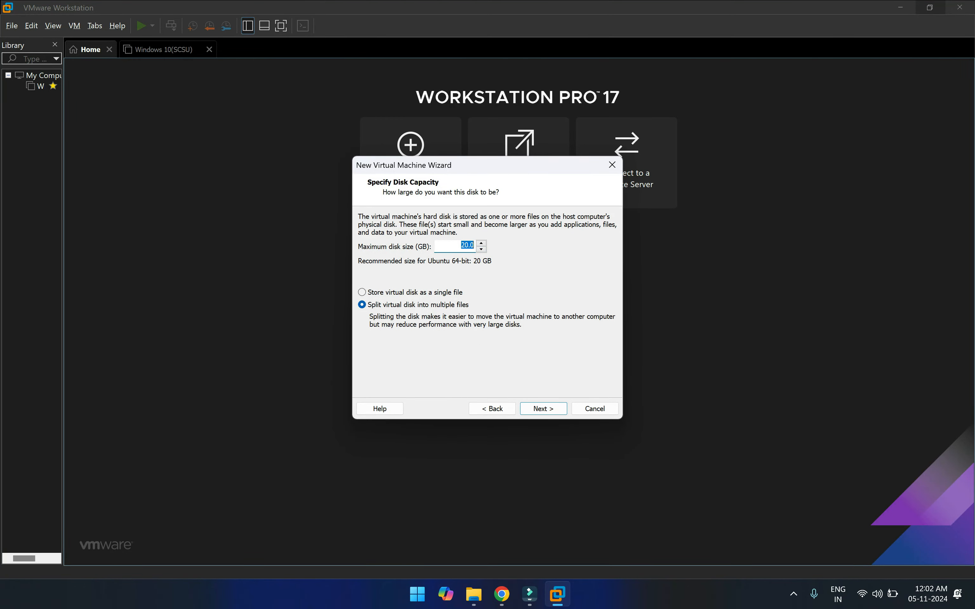
pyautogui.write('40')
pyautogui.click(399, 293)
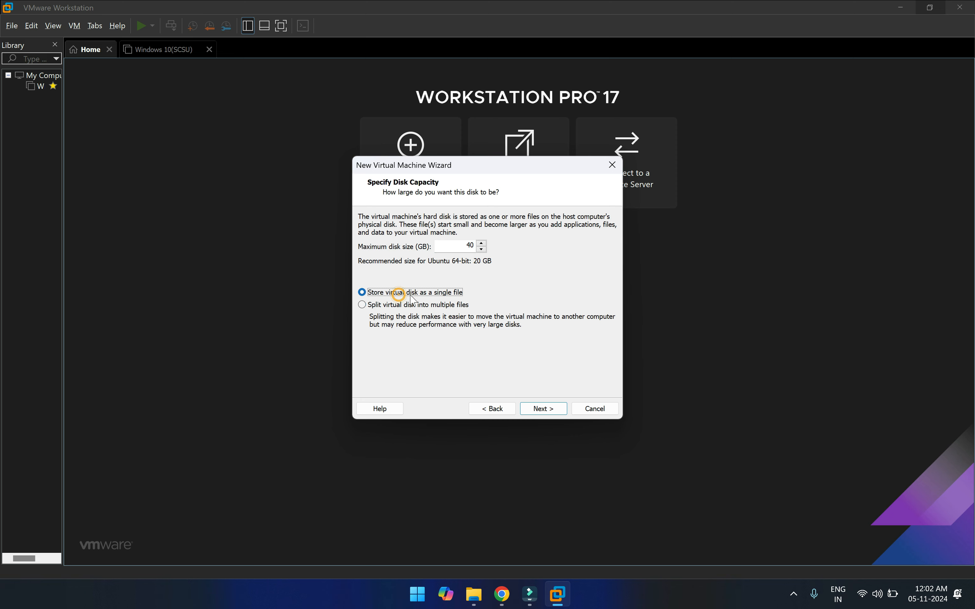
pyautogui.click(542, 409)
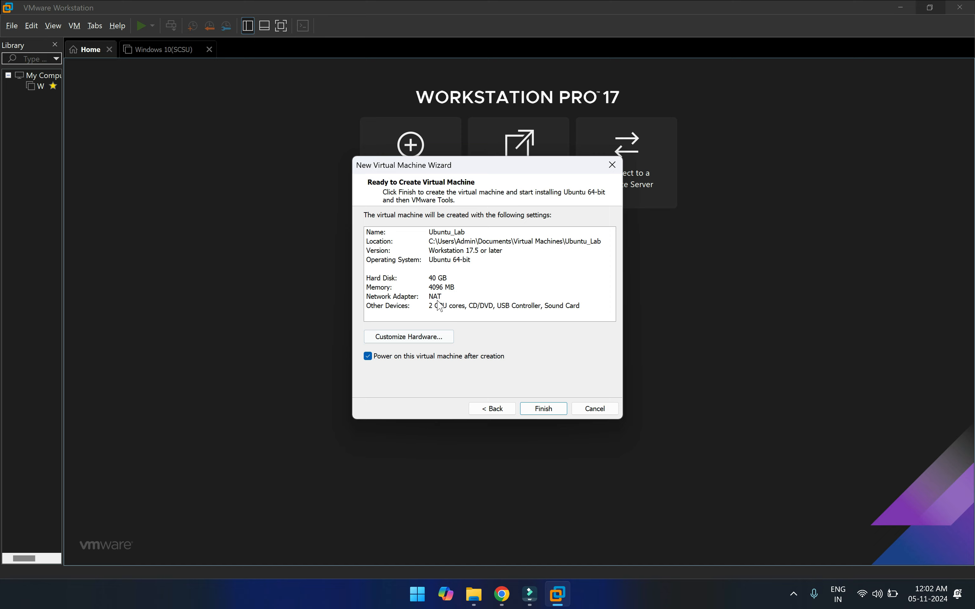
# Review the hardware settings without changes, then create and power on Ubuntu_Lab
pyautogui.click(437, 336)
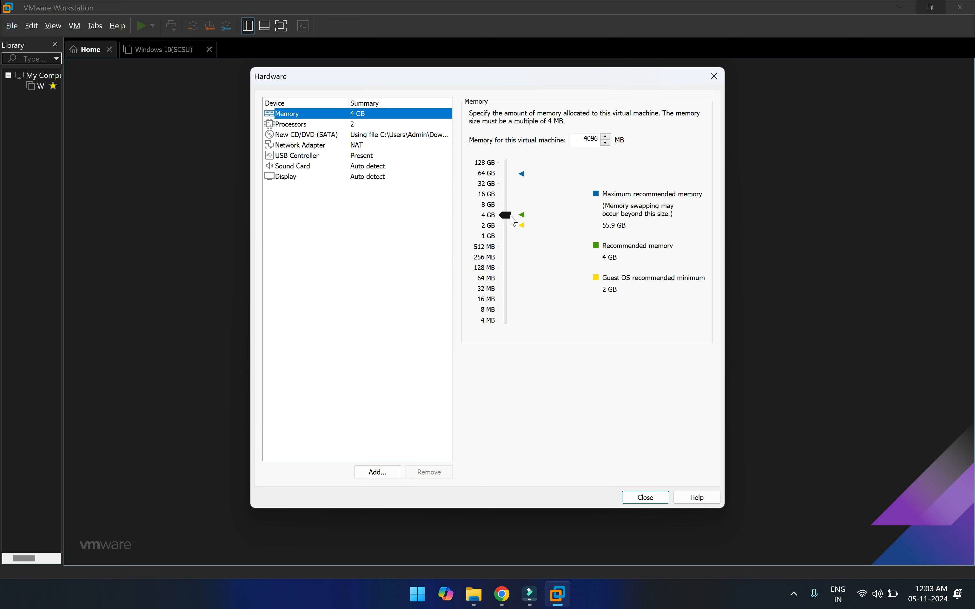
pyautogui.click(649, 501)
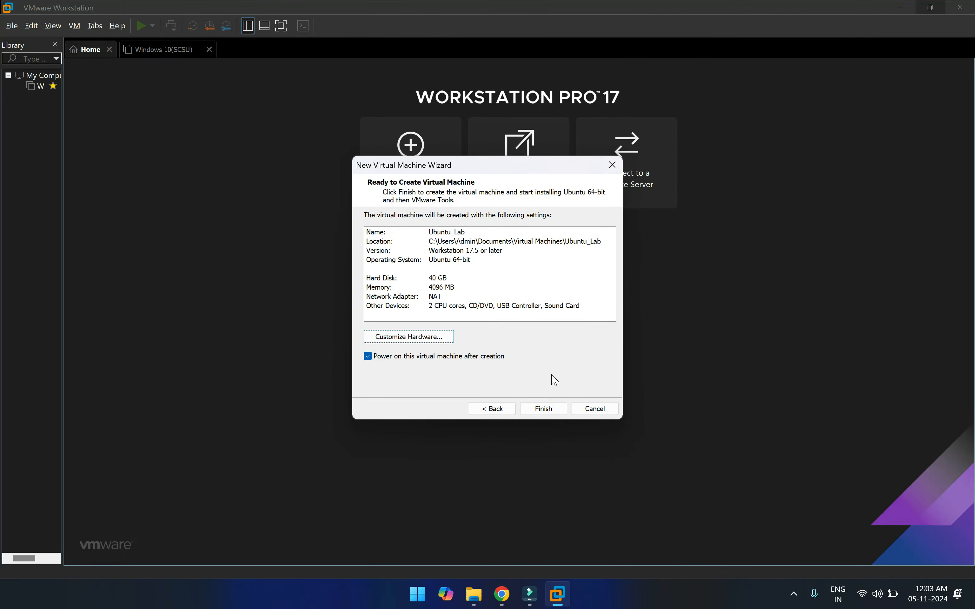
pyautogui.click(544, 410)
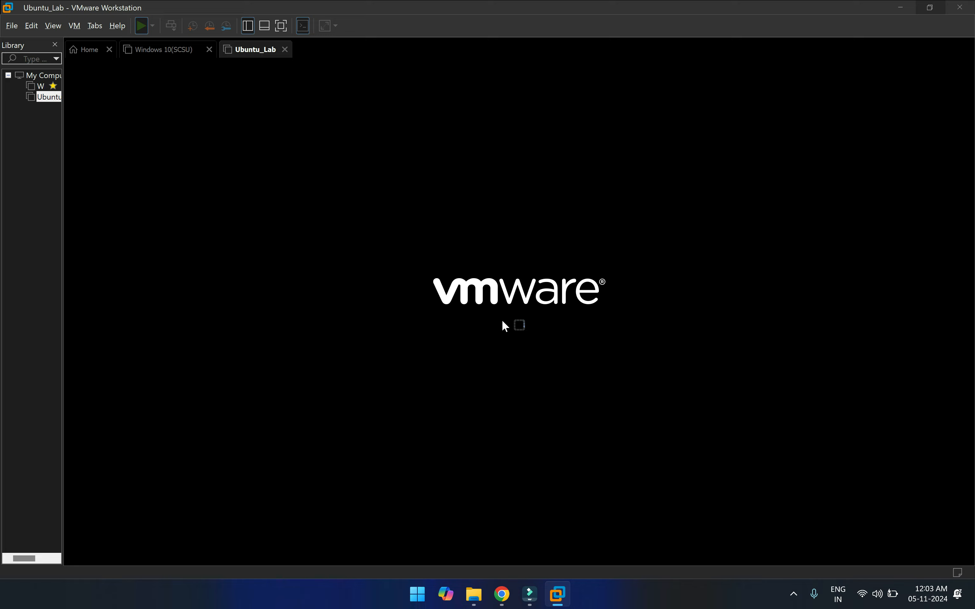
# Switch the Ubuntu_Lab virtual machine to full-screen view
pyautogui.click(281, 25)
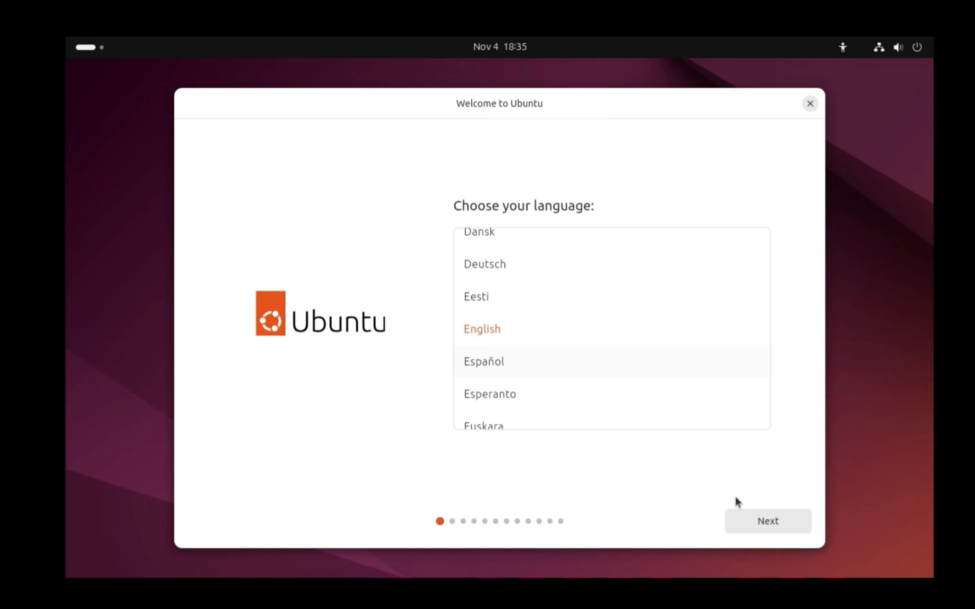
# Keep English and the English (US) keyboard, skip accessibility, and decline internet connection
pyautogui.click(751, 524)
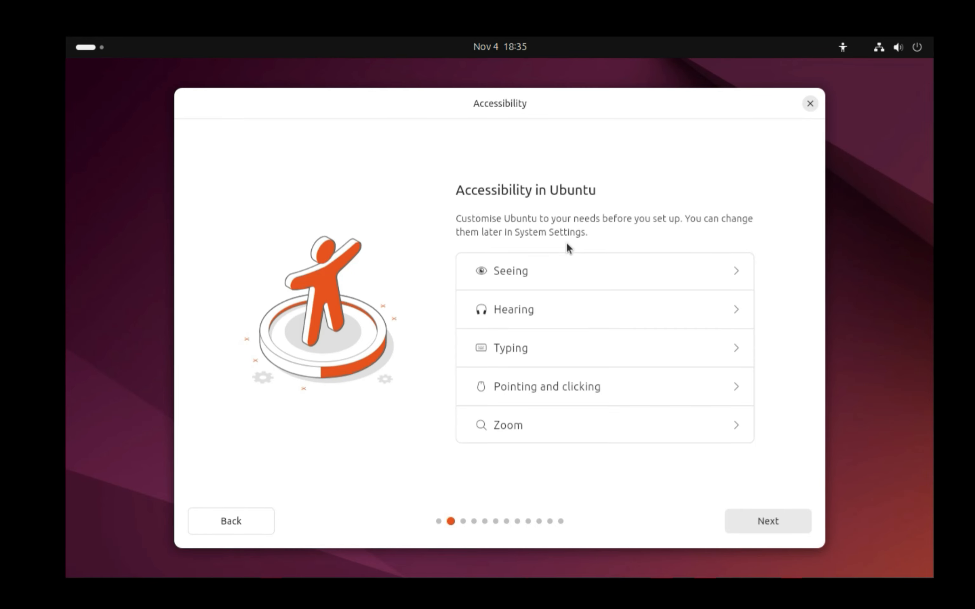
pyautogui.click(750, 519)
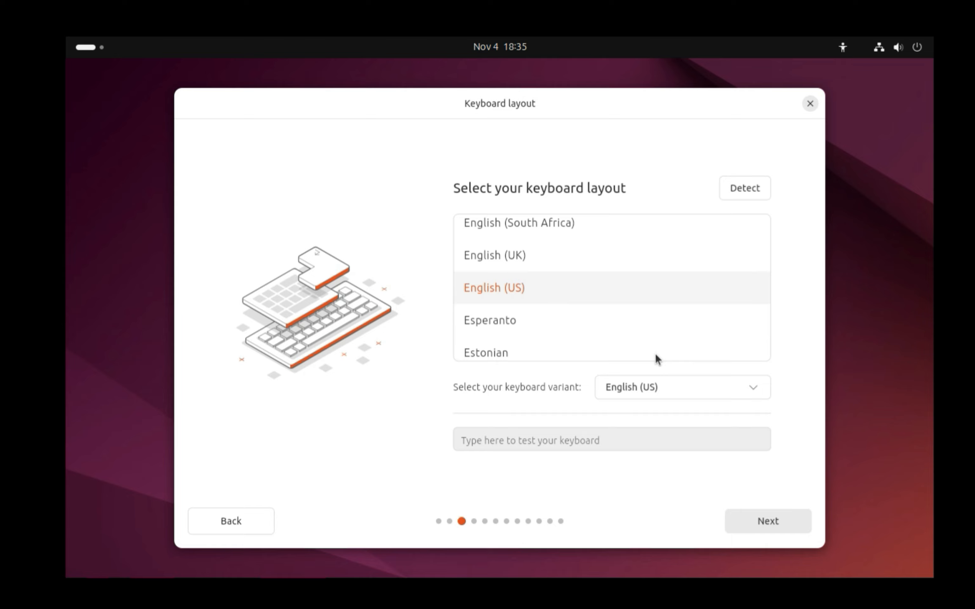
pyautogui.click(762, 522)
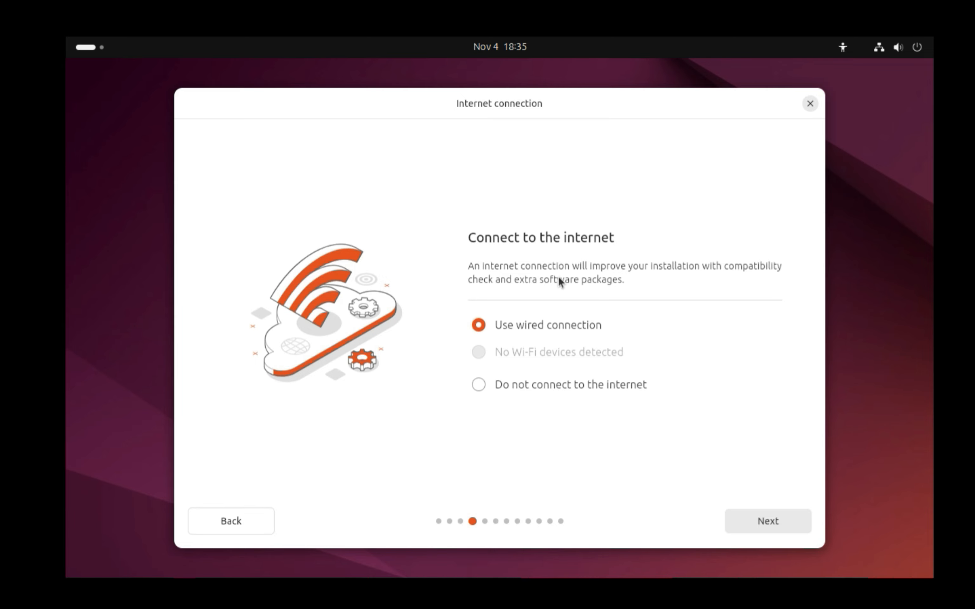
pyautogui.click(501, 388)
pyautogui.click(784, 524)
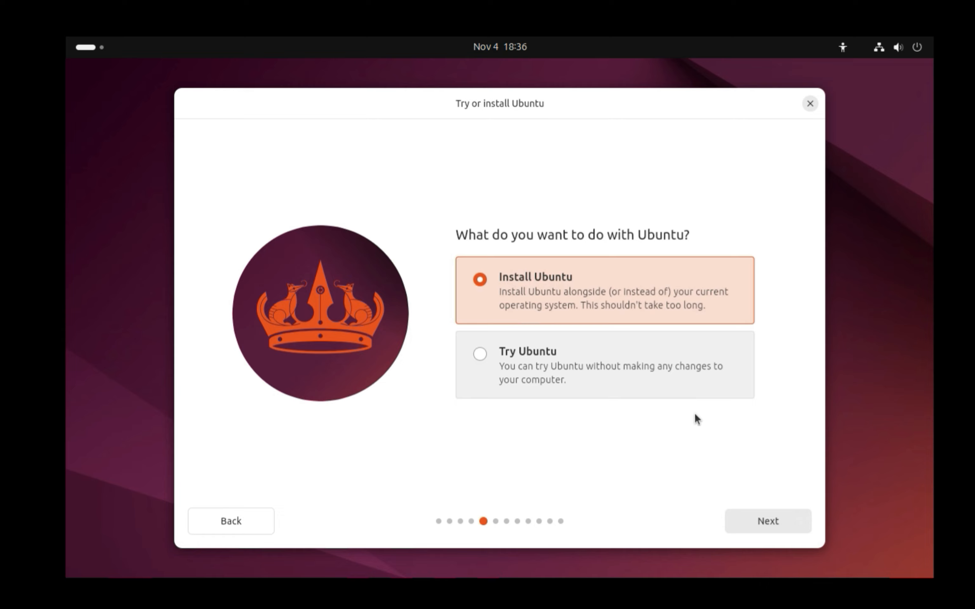
# Choose Install Ubuntu, interactive installation and the default app selection
pyautogui.click(752, 530)
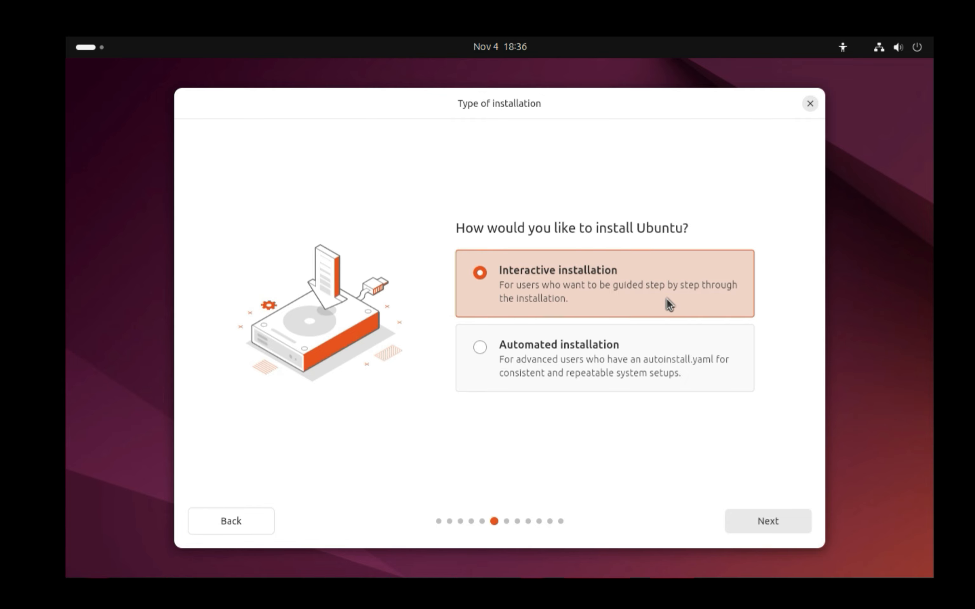
pyautogui.click(746, 525)
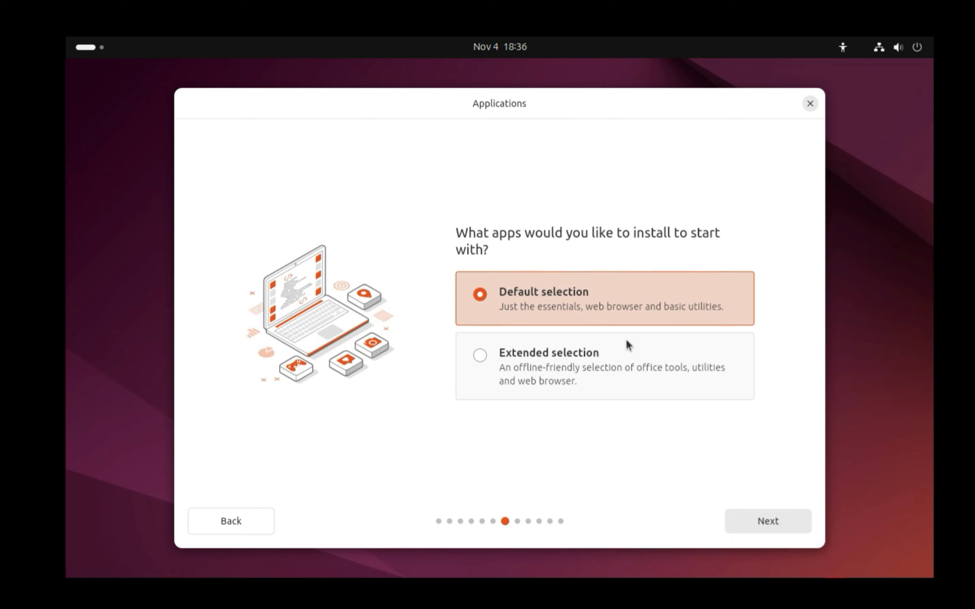
pyautogui.click(769, 530)
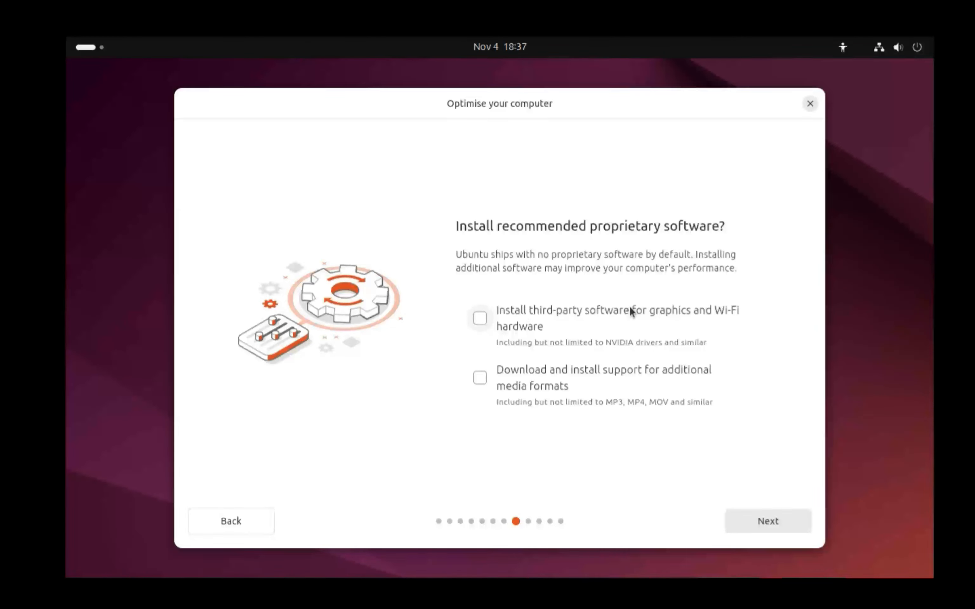
# Leave third-party graphics and Wi-Fi software unticked, and accept Erase disk and install Ubuntu
pyautogui.click(552, 315)
pyautogui.click(551, 315)
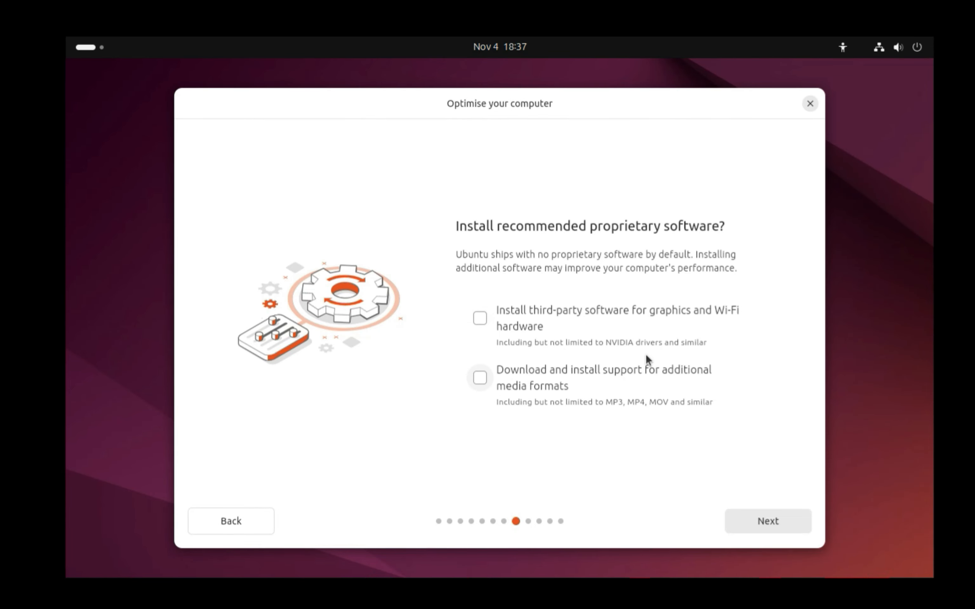
pyautogui.click(744, 518)
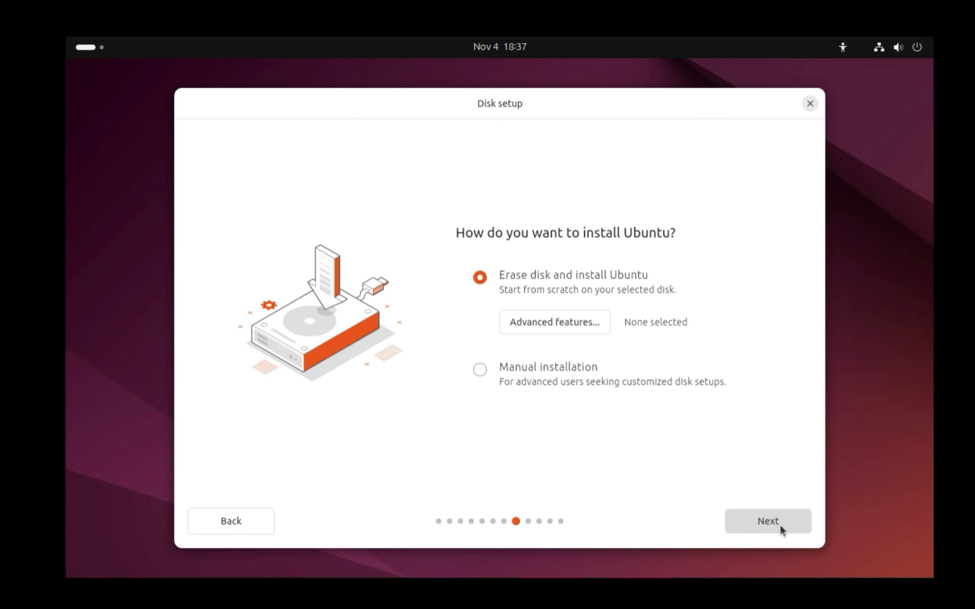
pyautogui.click(768, 521)
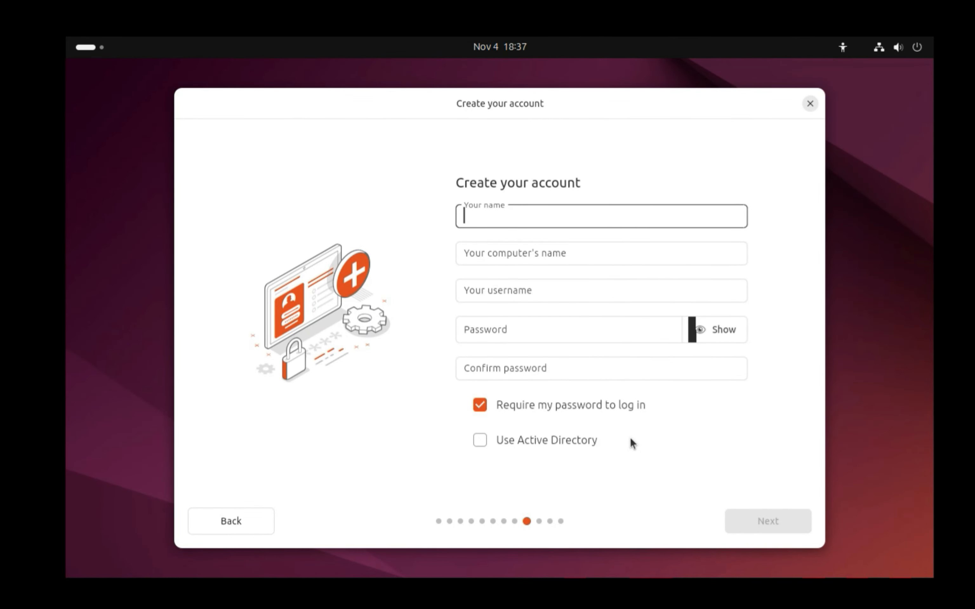
# Enter the account name and a matching password, and untick 'Require my password to log in'
pyautogui.write('iant')
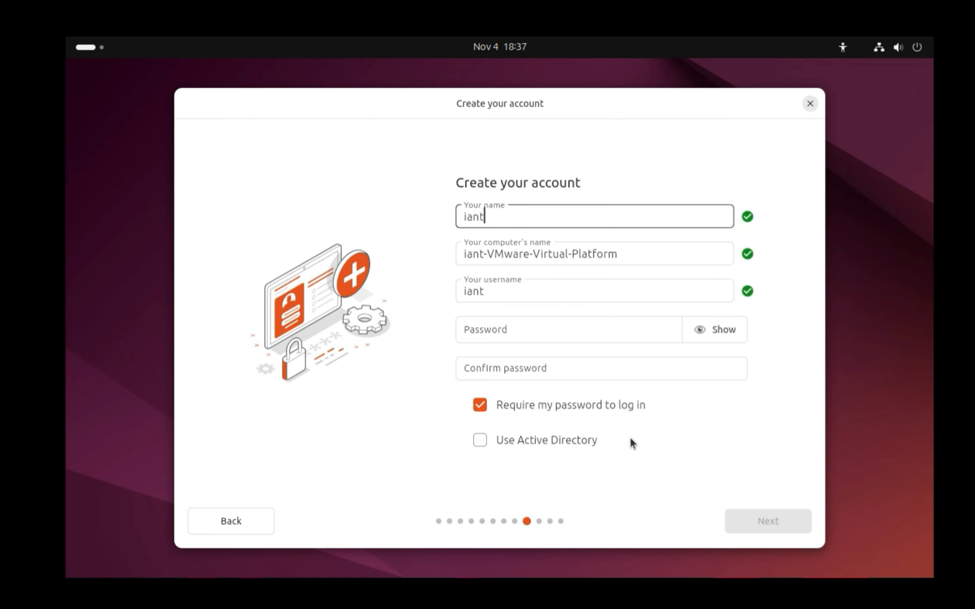
pyautogui.click(566, 320)
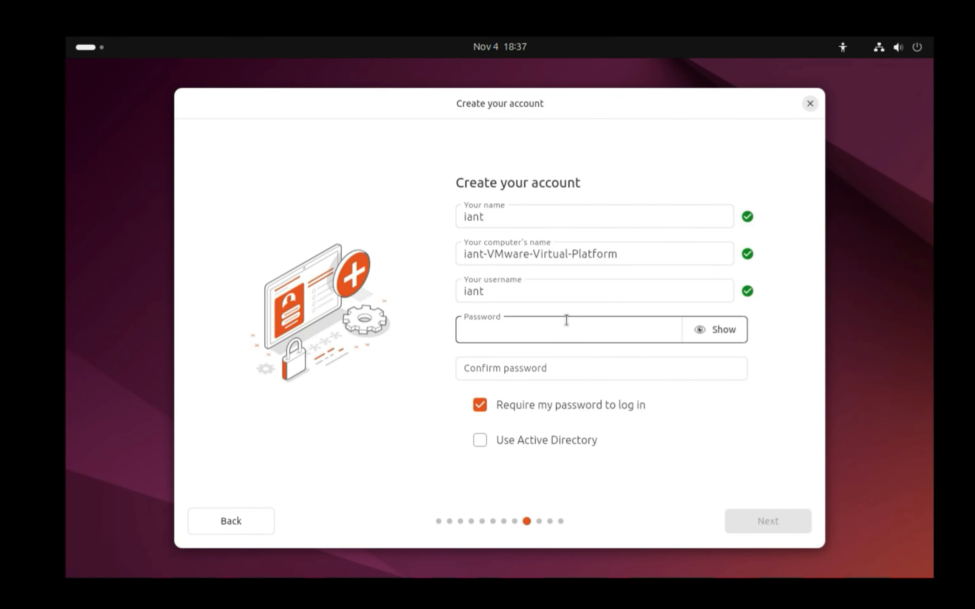
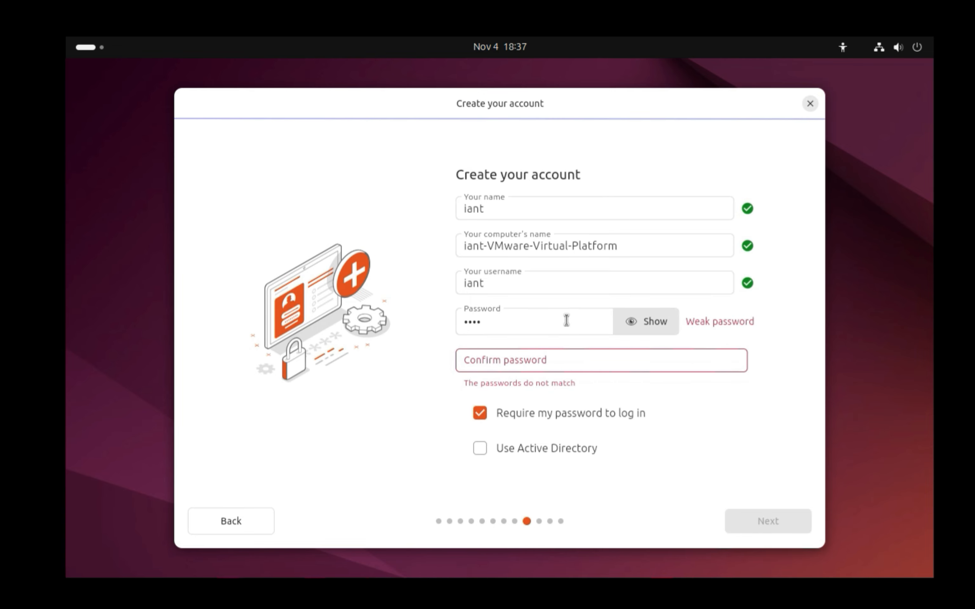
pyautogui.click(559, 364)
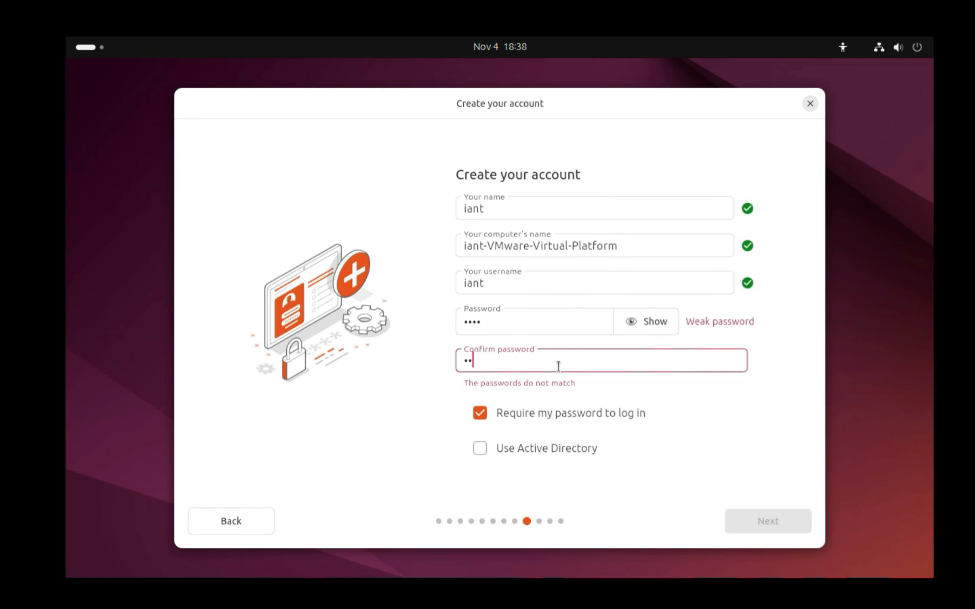
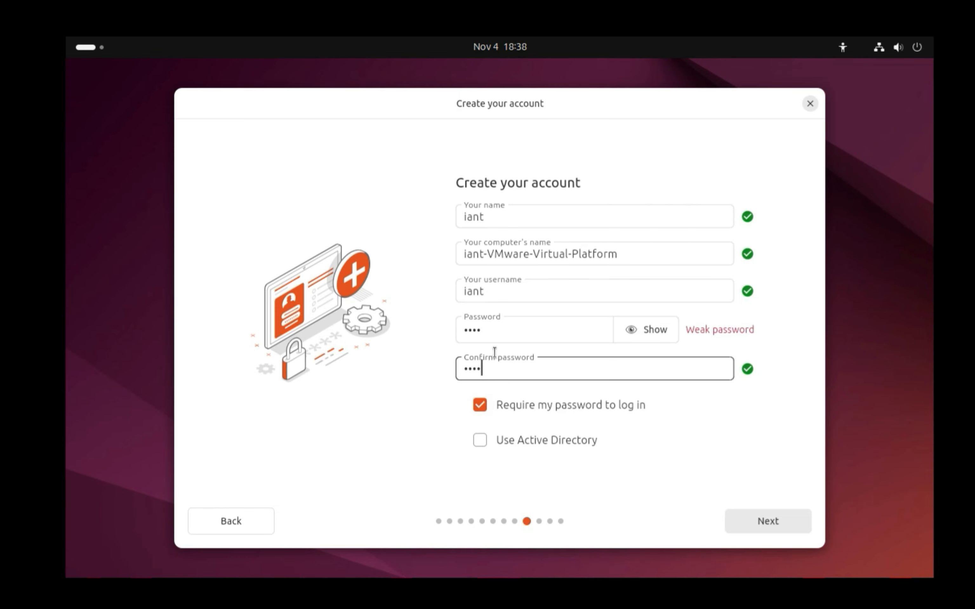
pyautogui.click(491, 405)
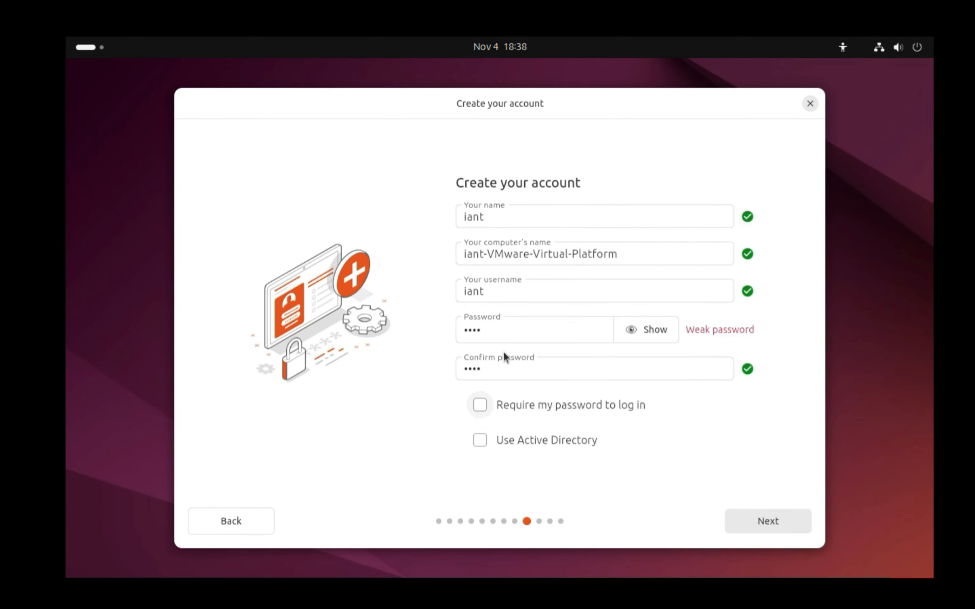
pyautogui.click(770, 521)
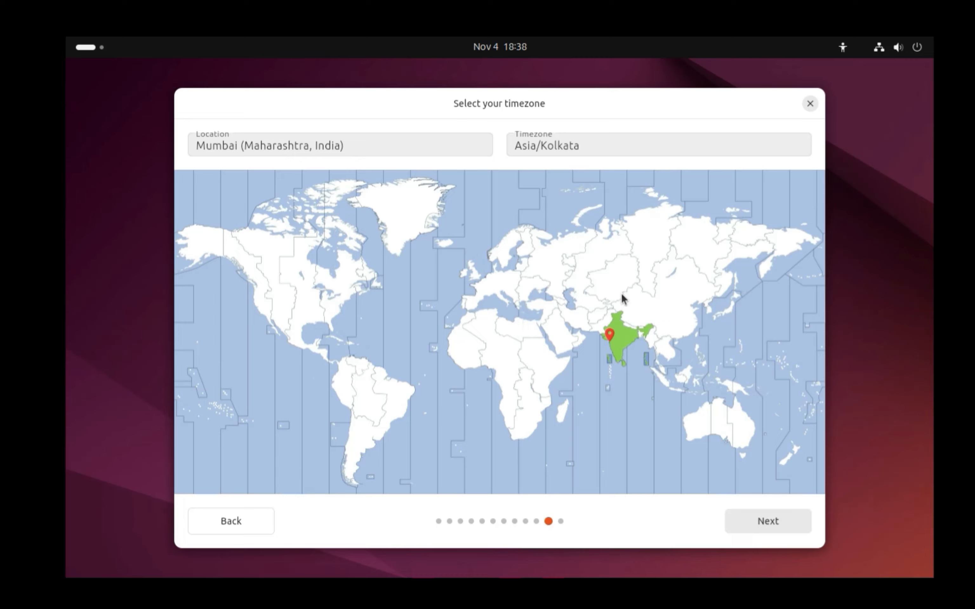
# Keep the Asia/Kolkata timezone and start installing Ubuntu 24.04.1 LTS
pyautogui.click(765, 523)
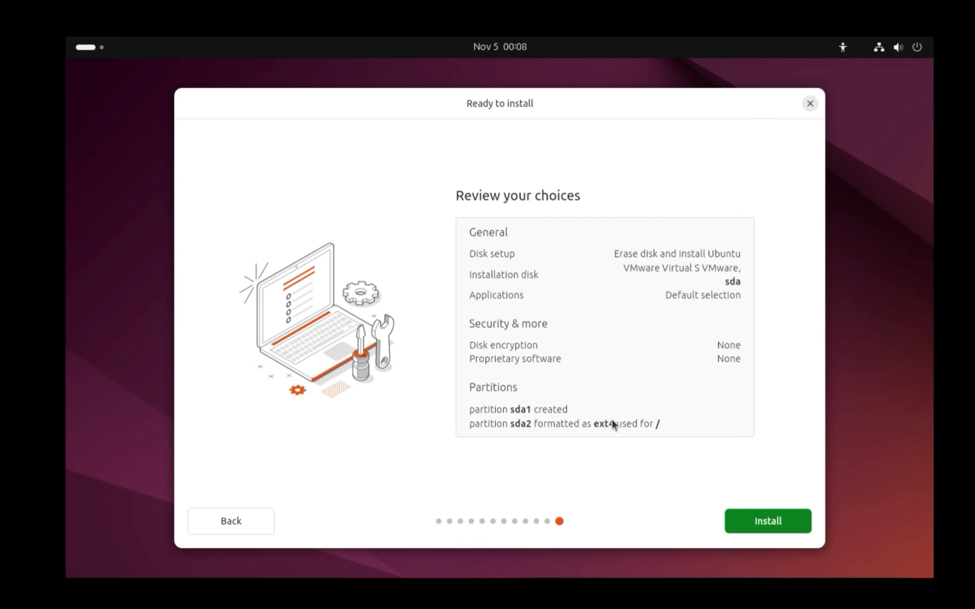
pyautogui.click(760, 525)
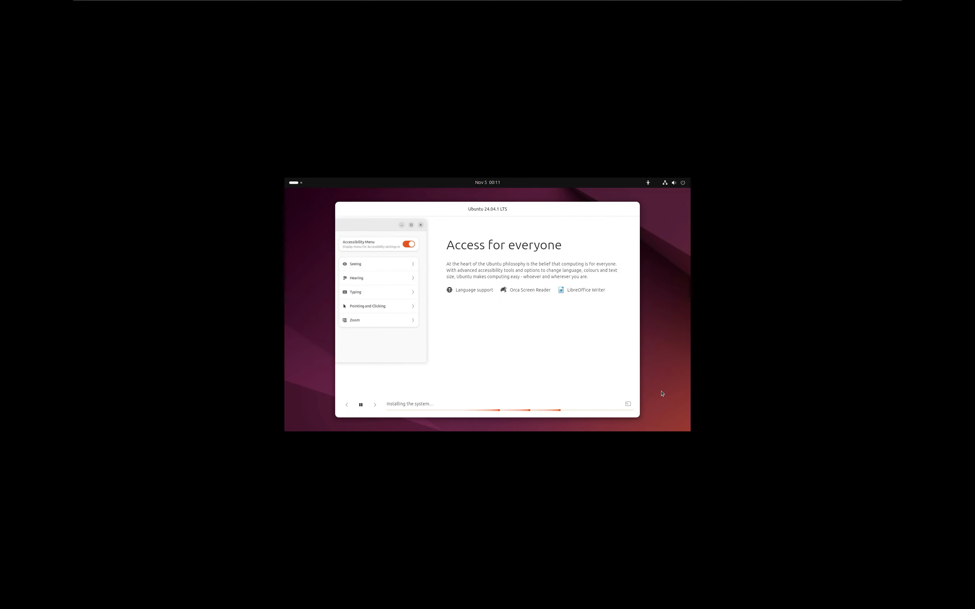
# Minimise the full-screen Ubuntu VM and show the hidden Windows tray icons
pyautogui.moveTo(816, 3)
pyautogui.click(860, 8)
pyautogui.click(794, 594)
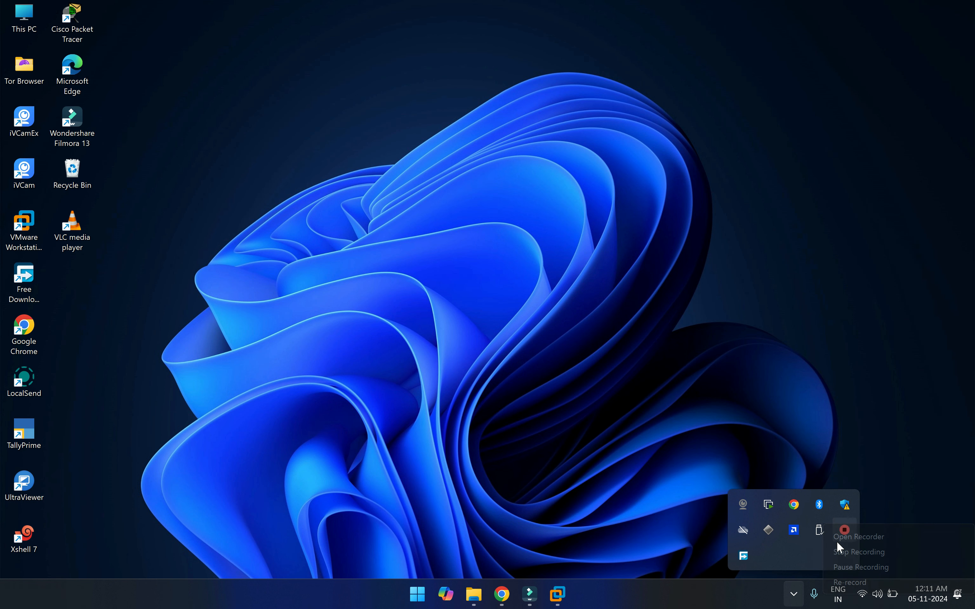